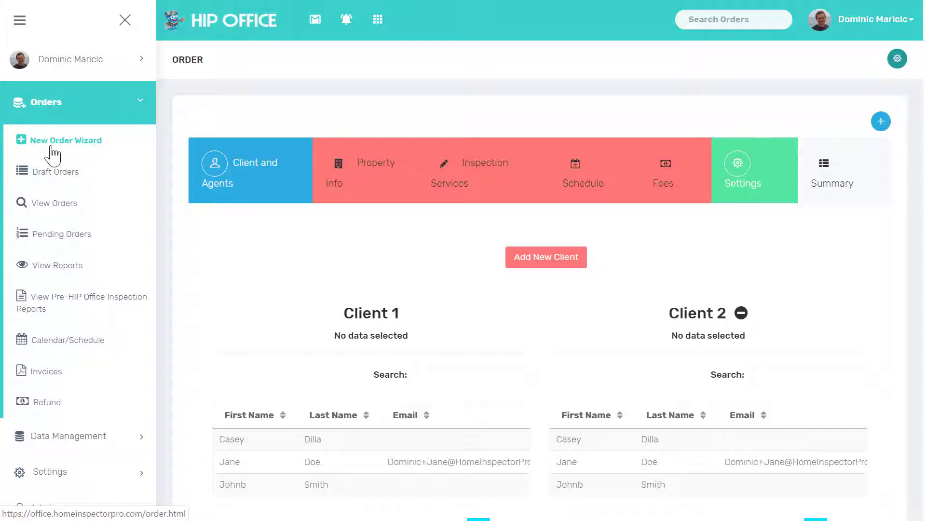
Step: Make the first listed existing client Client 1 and the second listed client Client 2
left_click(125, 20)
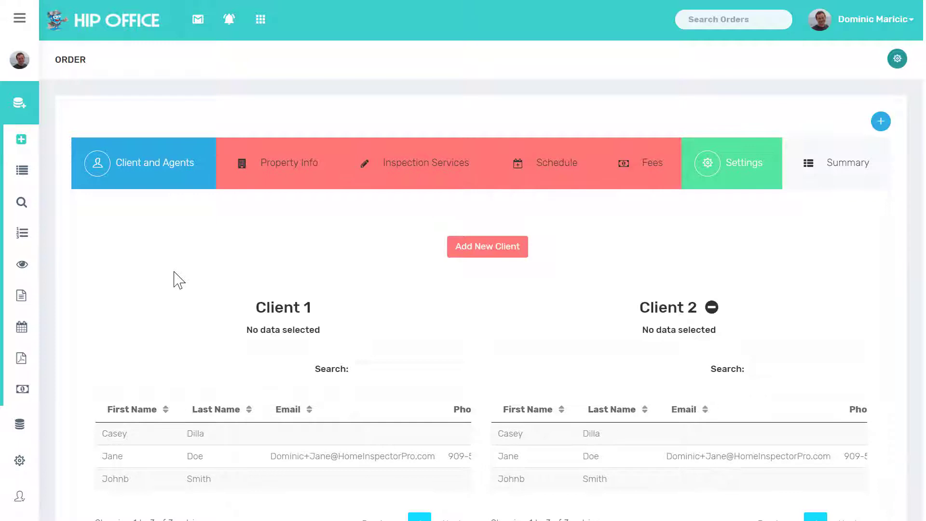
scroll(176, 280, "down", 1)
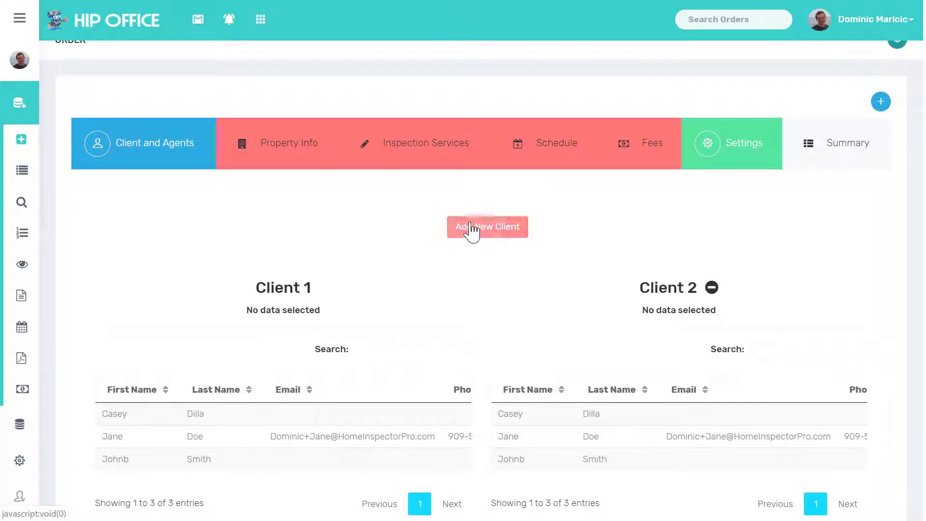
left_click(470, 224)
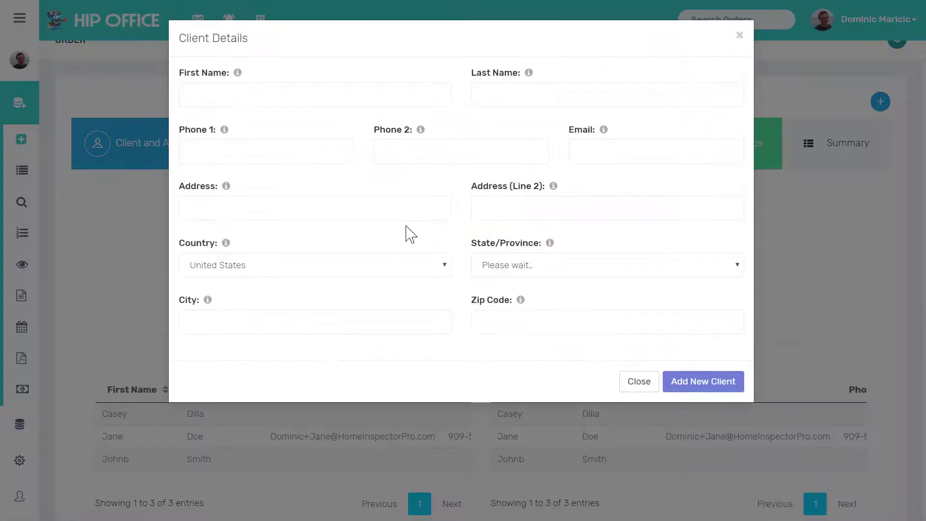
left_click(629, 385)
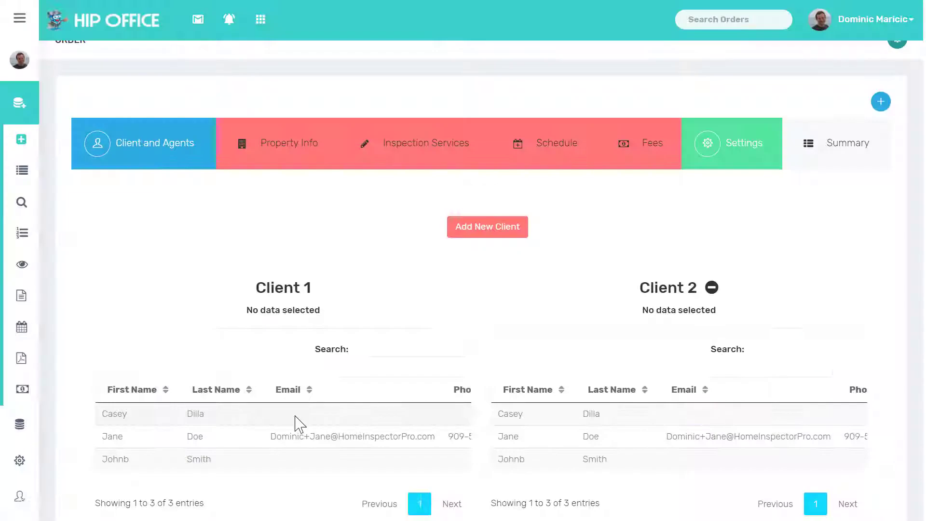
left_click(245, 418)
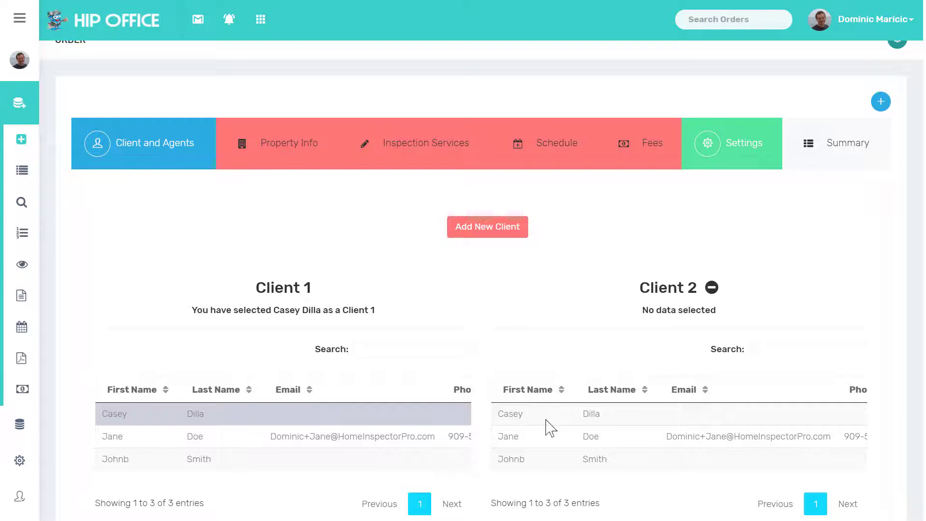
left_click(527, 443)
left_click(594, 154)
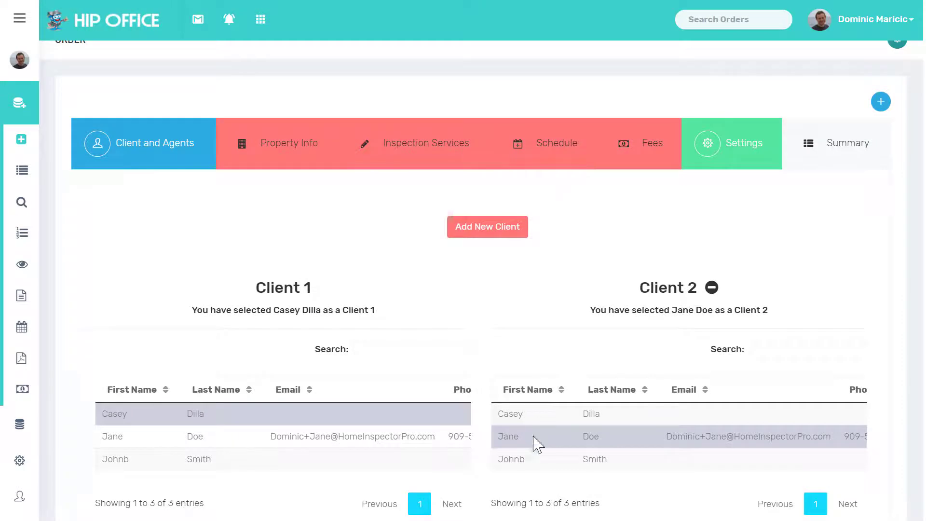
scroll(450, 357, "down", 3)
Step: Assign Agent Orange as both the buyer's agent and the seller's agent
scroll(450, 360, "down", 5)
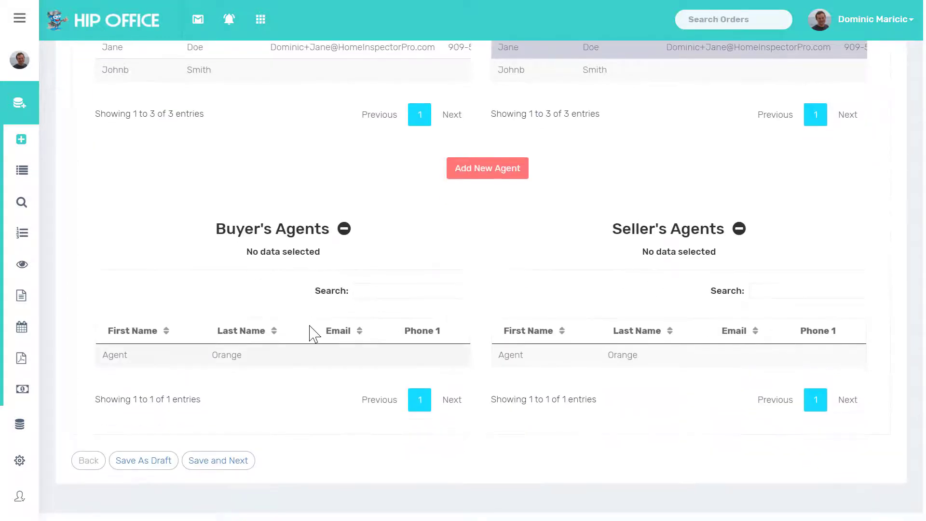
left_click(208, 363)
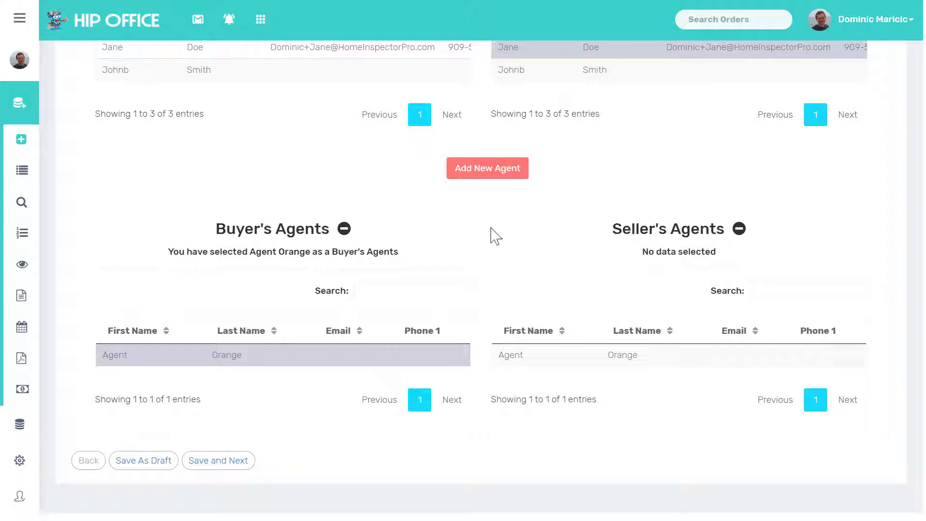
left_click(523, 357)
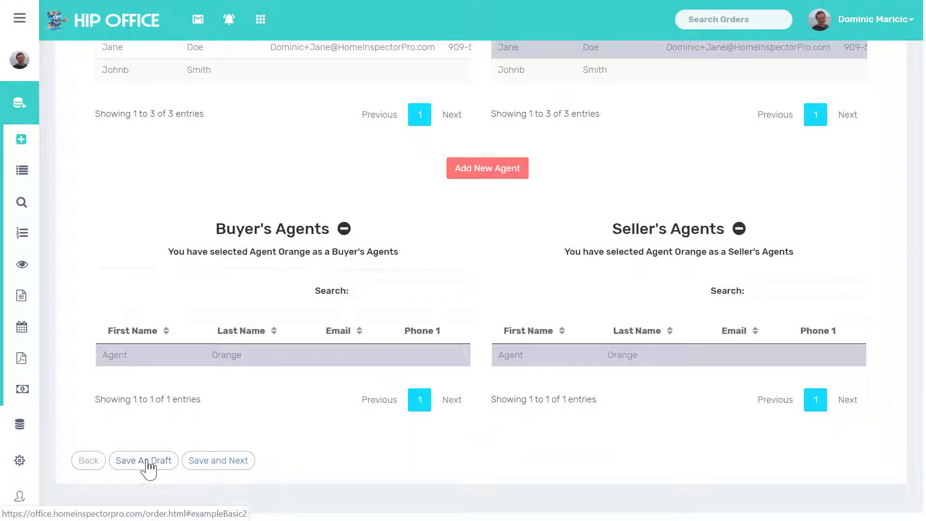
left_click(198, 460)
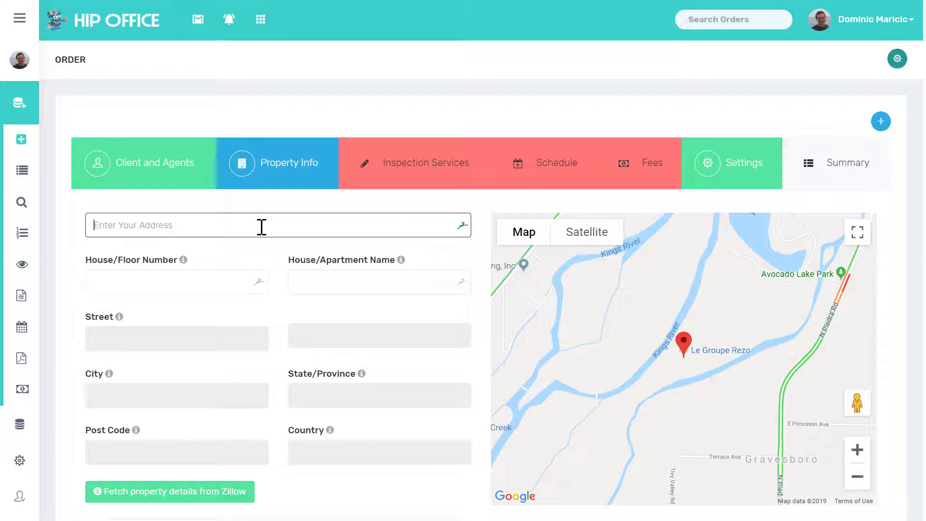
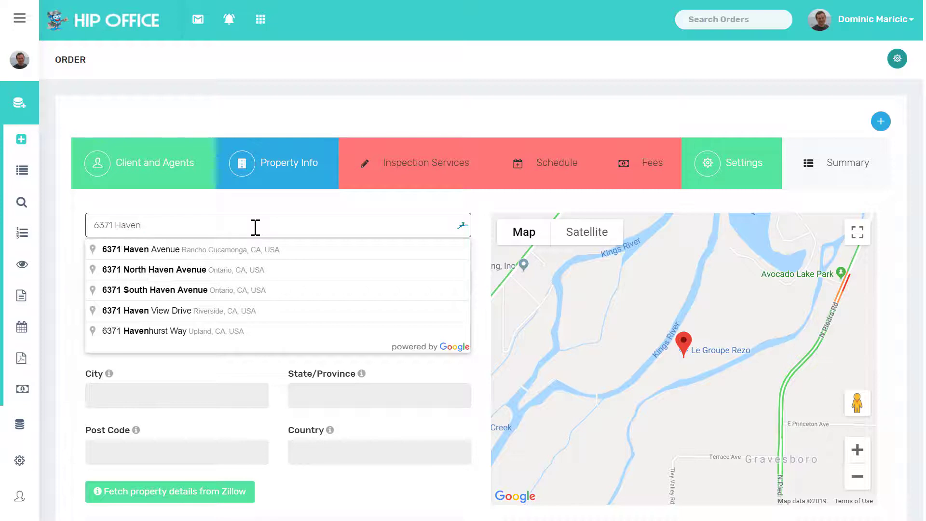
left_click(187, 252)
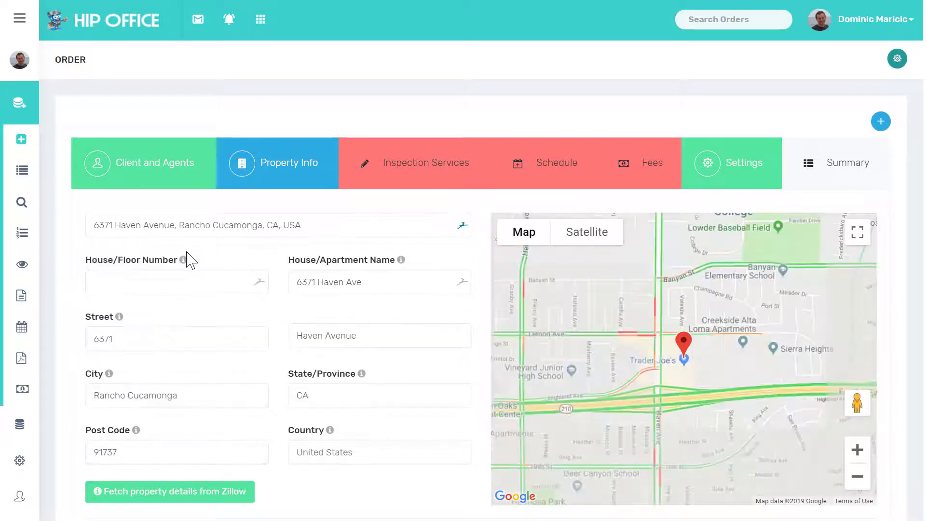
Step: Try fetching the property's details from Zillow
scroll(206, 259, "down", 2)
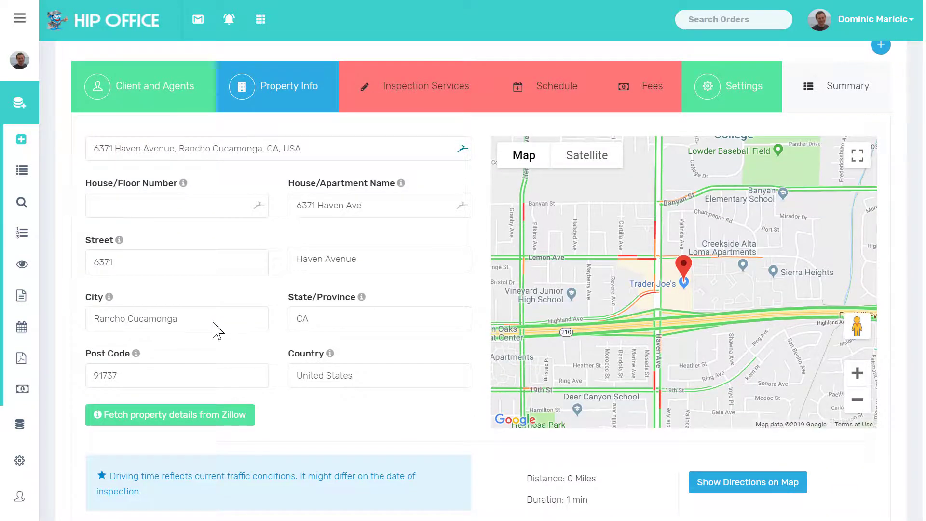
scroll(217, 327, "down", 1)
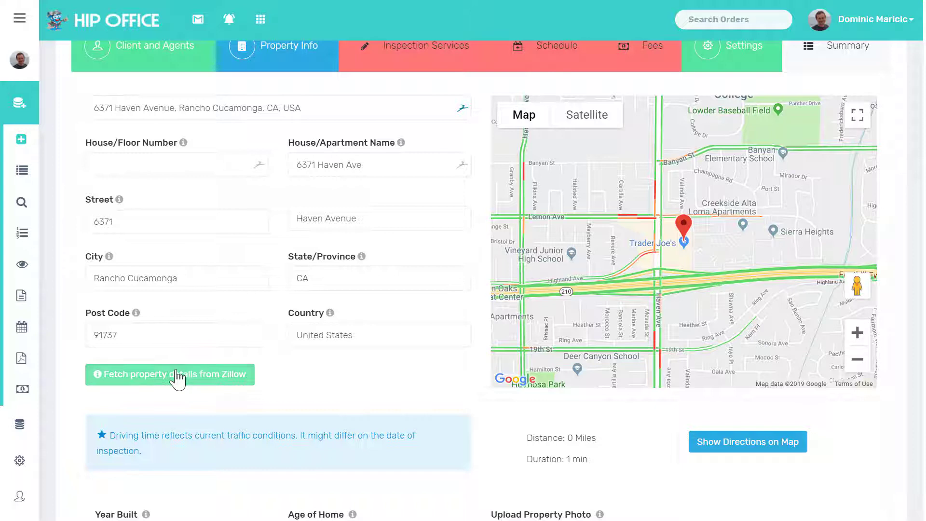
left_click(177, 375)
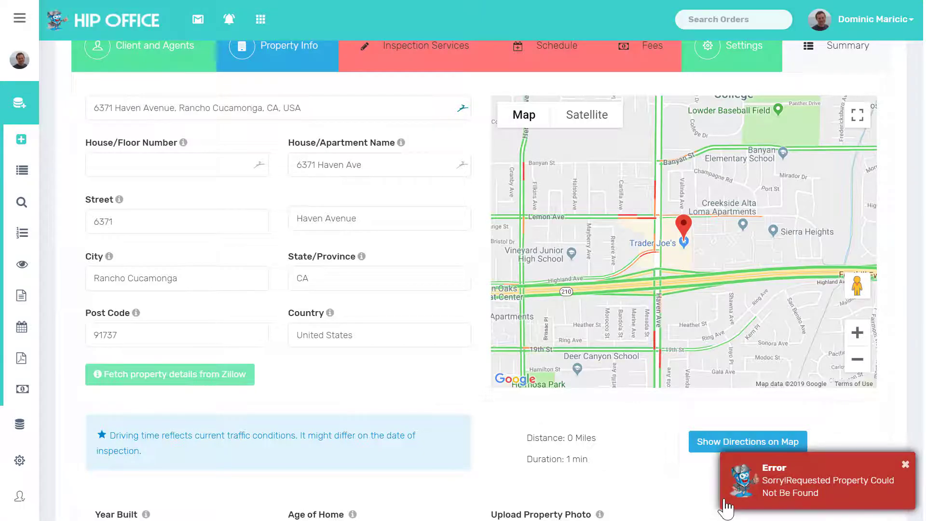
Step: Record the home as built in 1980, 2500 sq. ft., with 3 bedrooms
left_click(906, 465)
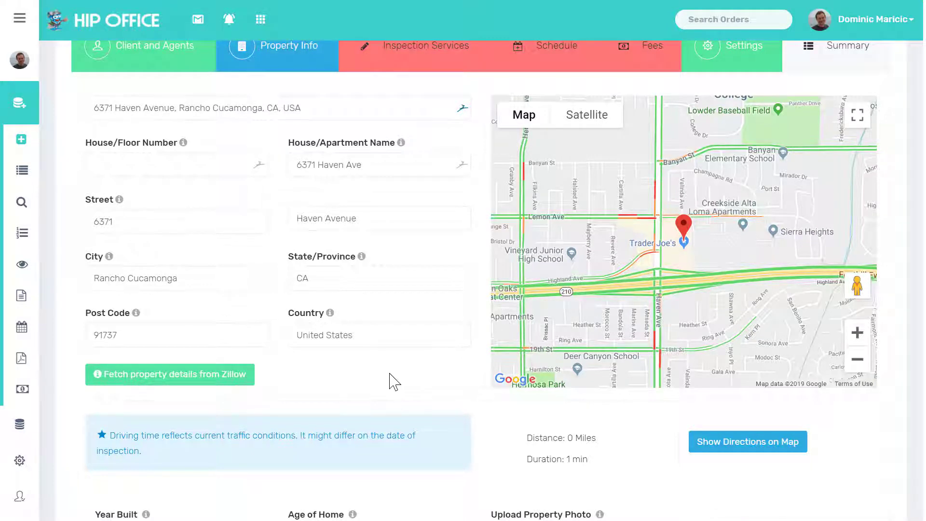
scroll(395, 382, "down", 4)
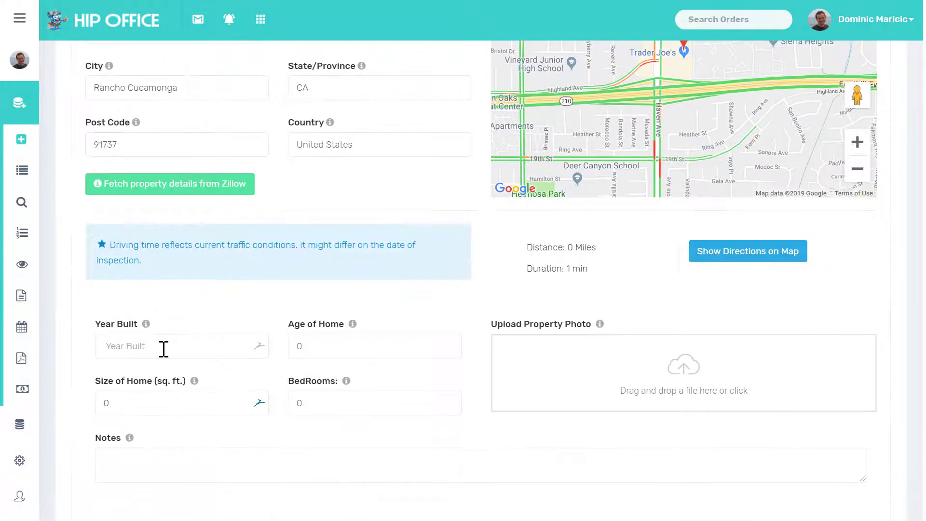
left_click(163, 349)
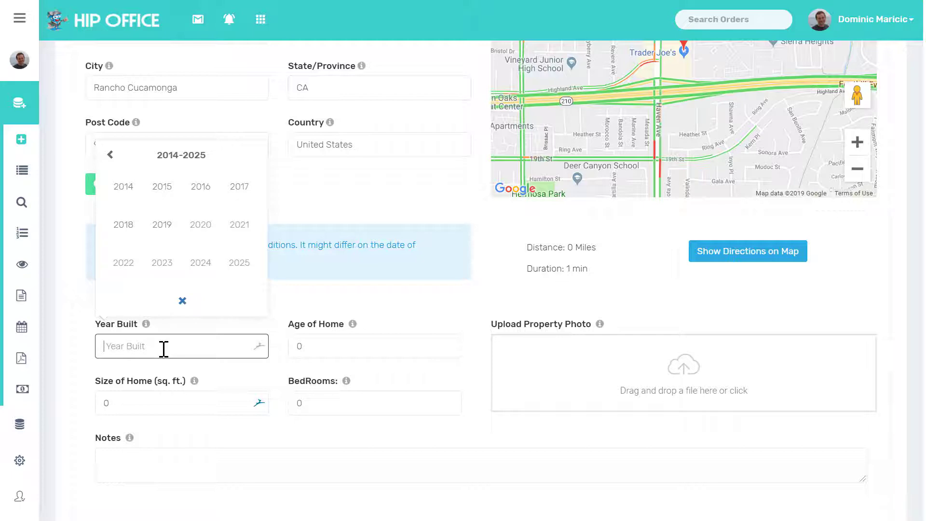
type("1980")
key("Tab")
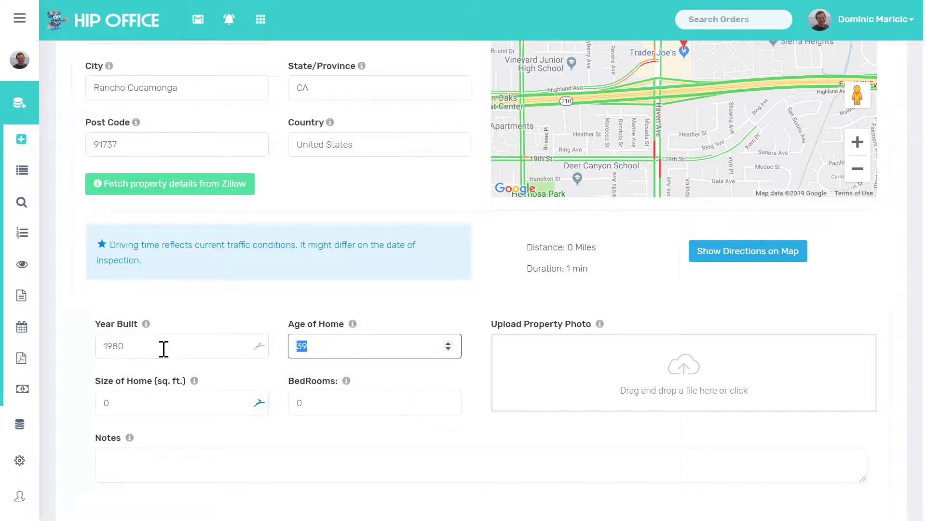
left_click(147, 401)
type("2500")
key("Tab")
type("3")
key("Tab")
Step: Show driving directions to the property on the map
left_click(188, 476)
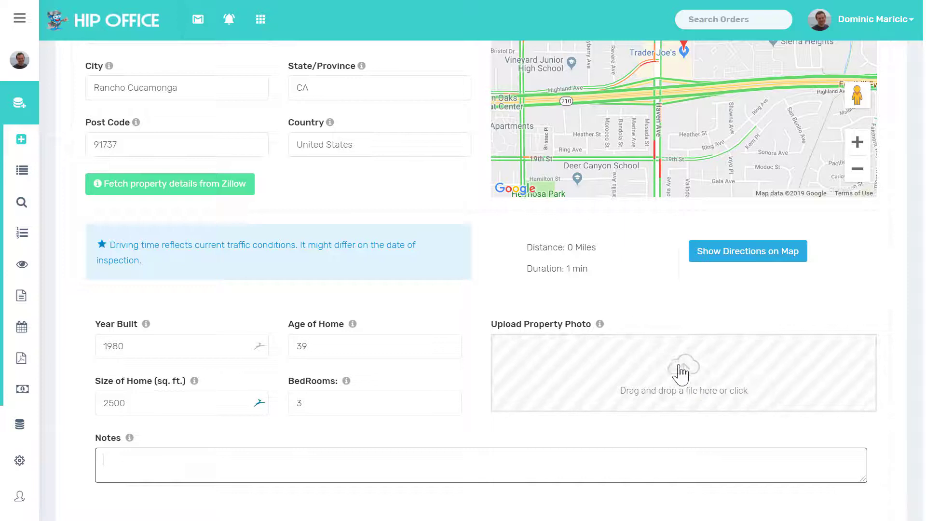
scroll(541, 272, "up", 1)
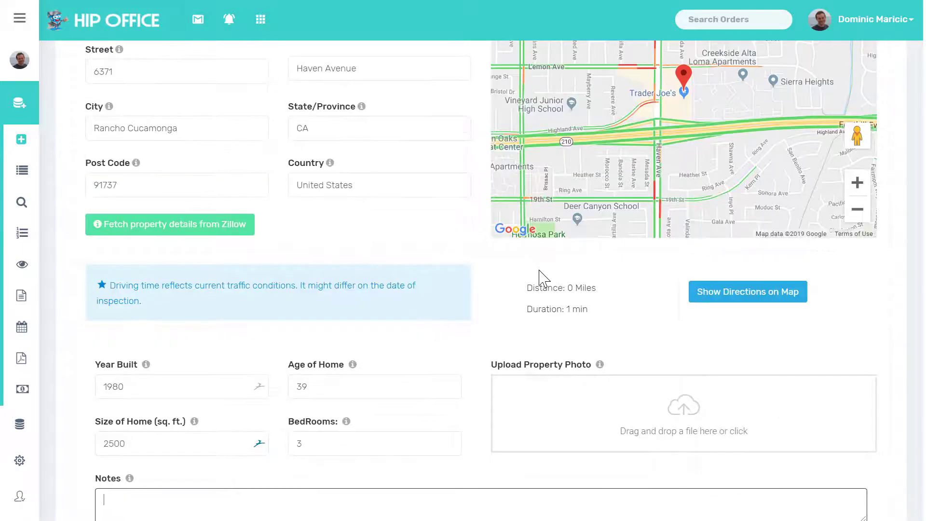
scroll(539, 272, "down", 4)
scroll(617, 185, "up", 4)
scroll(723, 314, "up", 1)
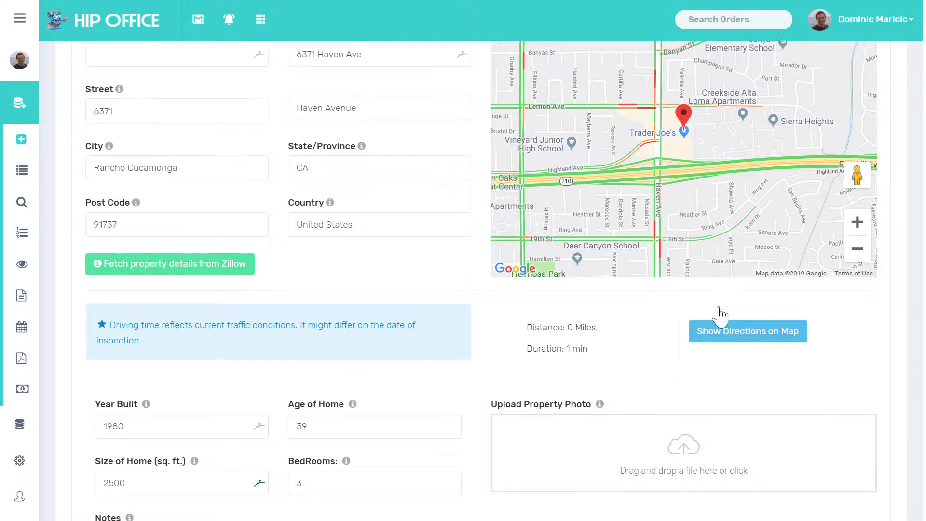
left_click(730, 338)
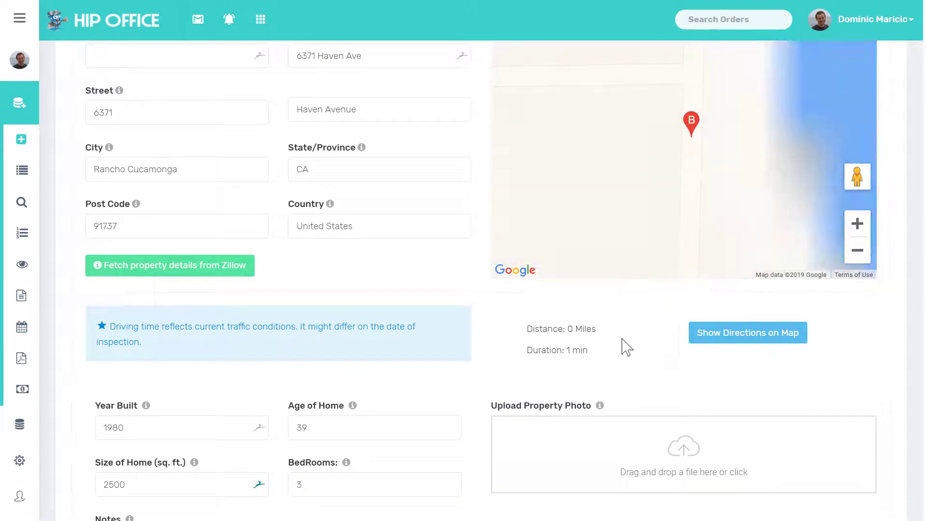
scroll(674, 336, "up", 2)
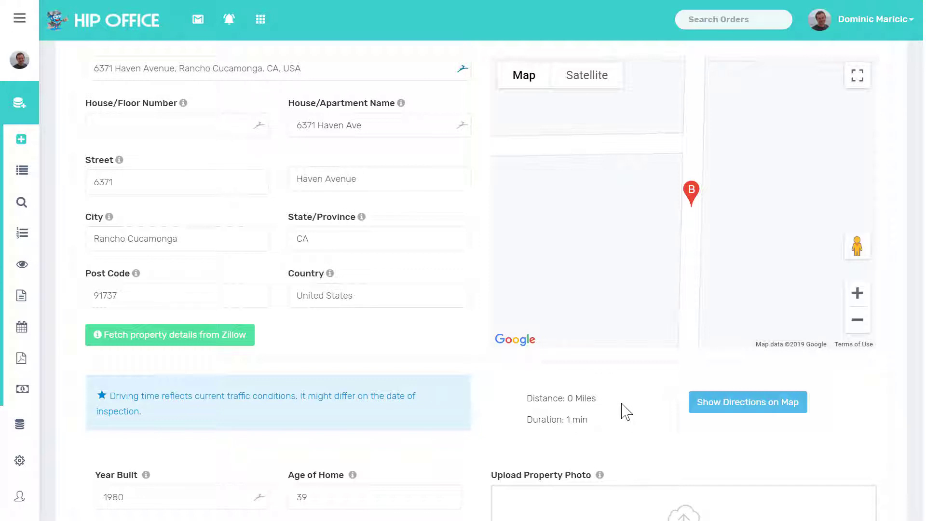
scroll(625, 411, "down", 5)
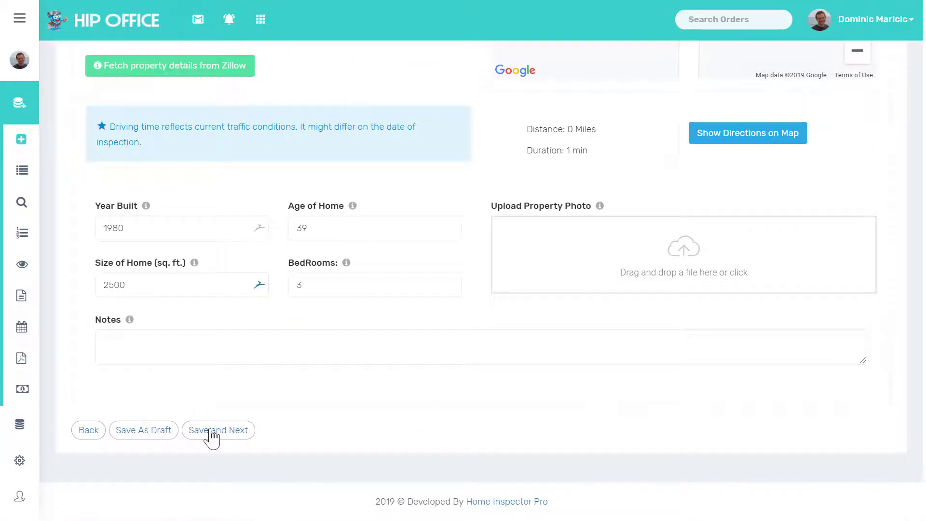
Step: Choose Residential Inspection as the primary service with Mold Inspection and Sewer Scope add-ons
left_click(211, 430)
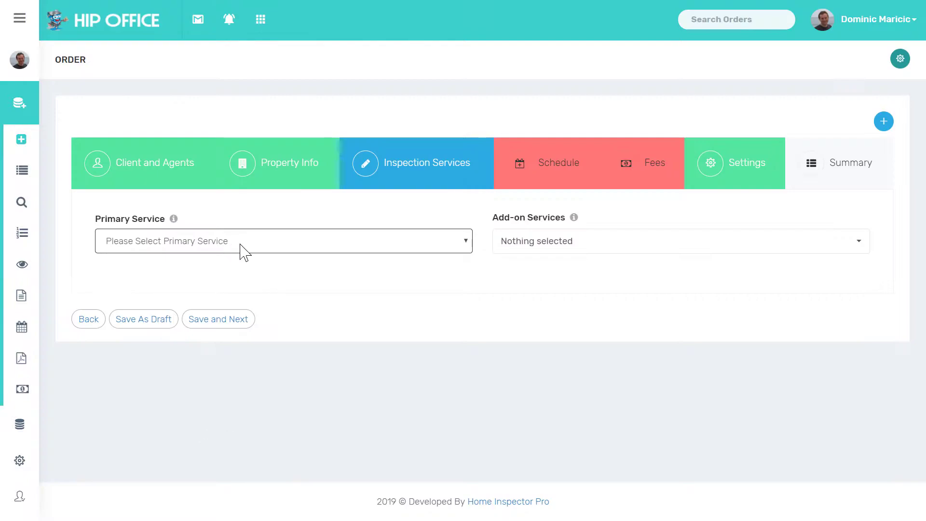
left_click(243, 251)
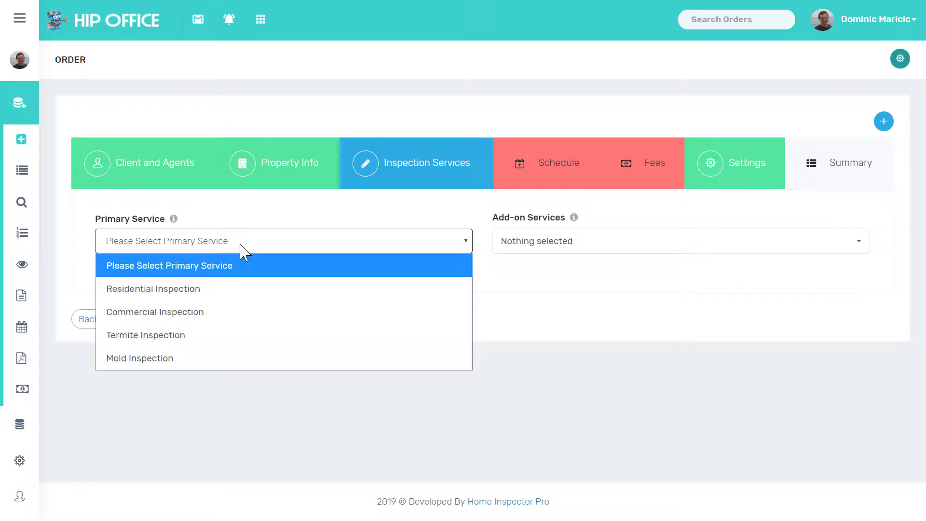
left_click(214, 290)
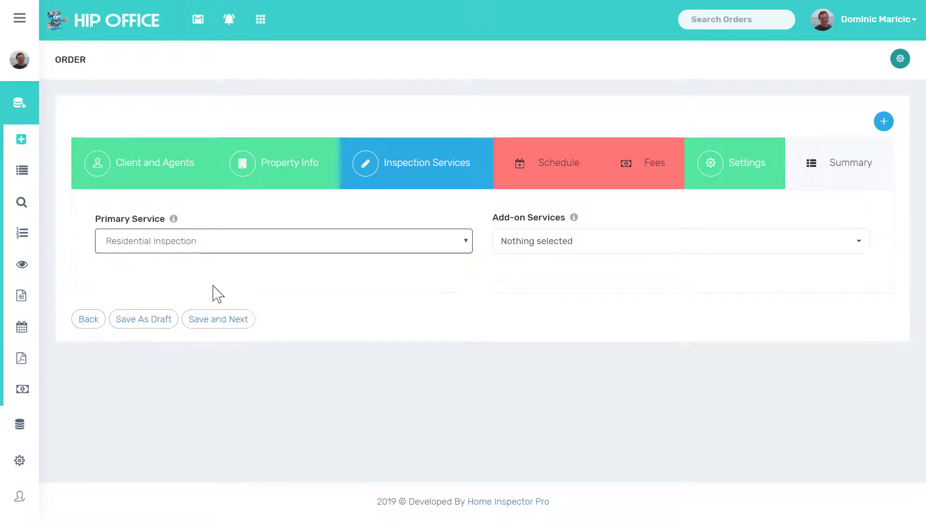
left_click(529, 247)
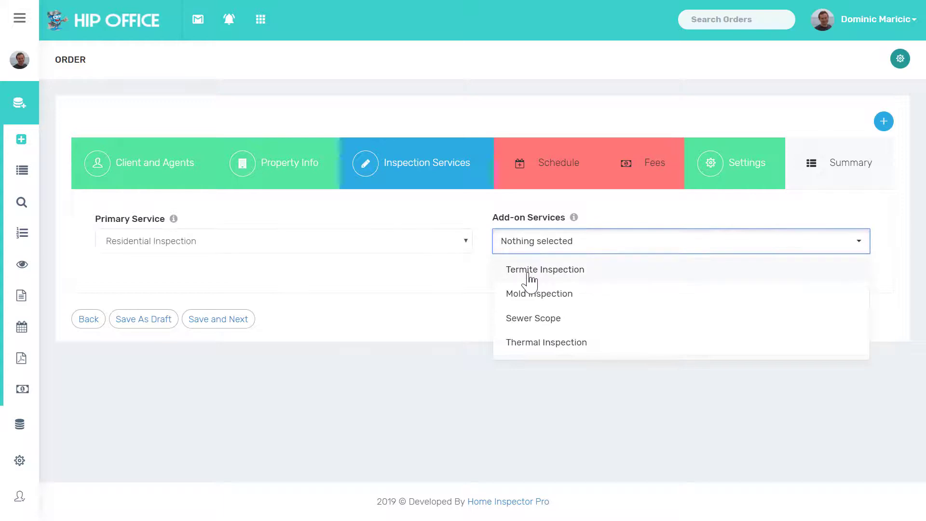
left_click(524, 295)
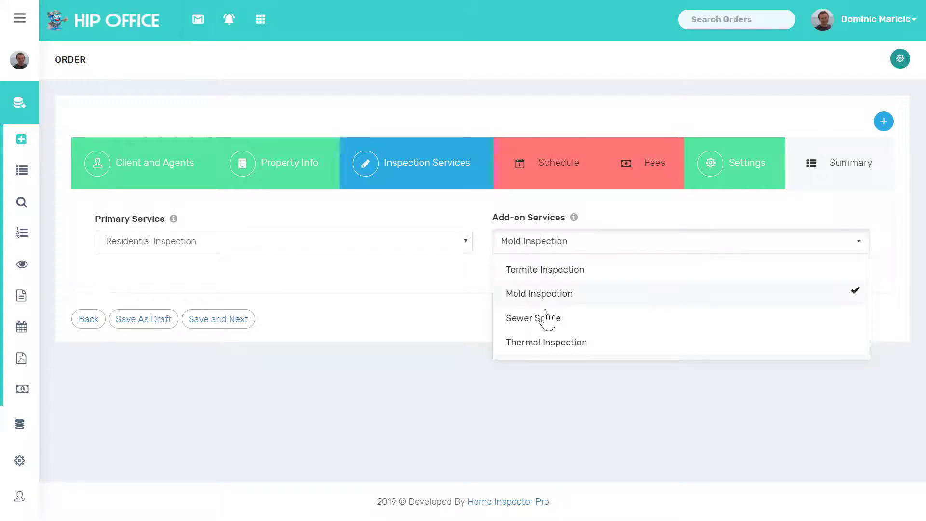
left_click(540, 319)
left_click(454, 301)
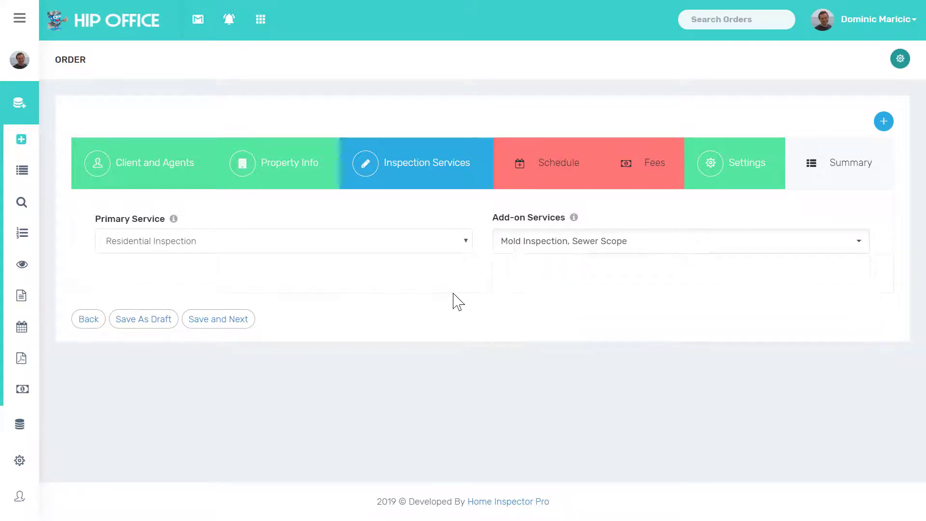
Step: Set the inspection date to 09/10/2019 at 08:00
left_click(214, 318)
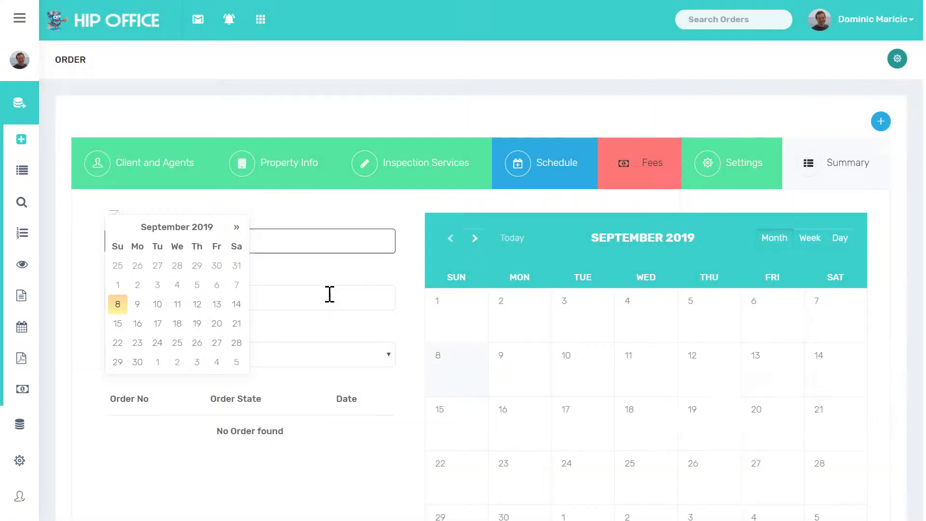
left_click(329, 294)
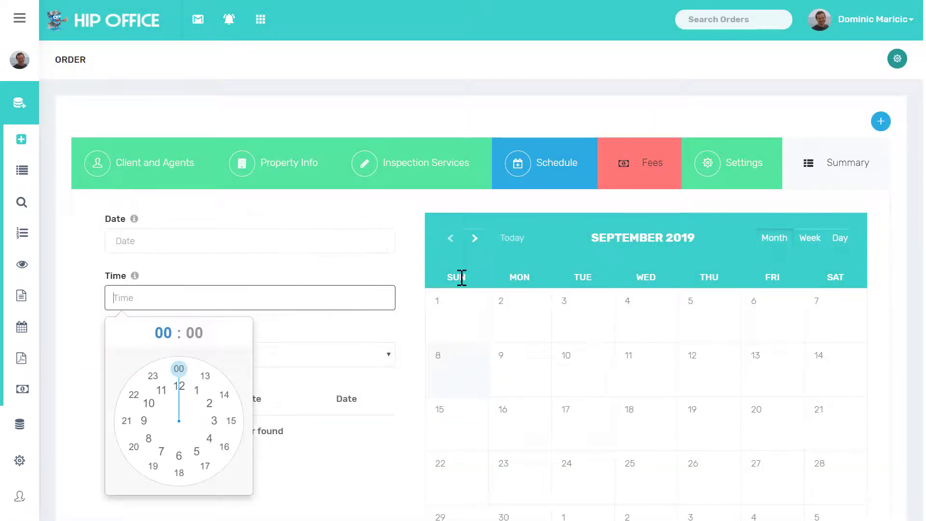
left_click(569, 359)
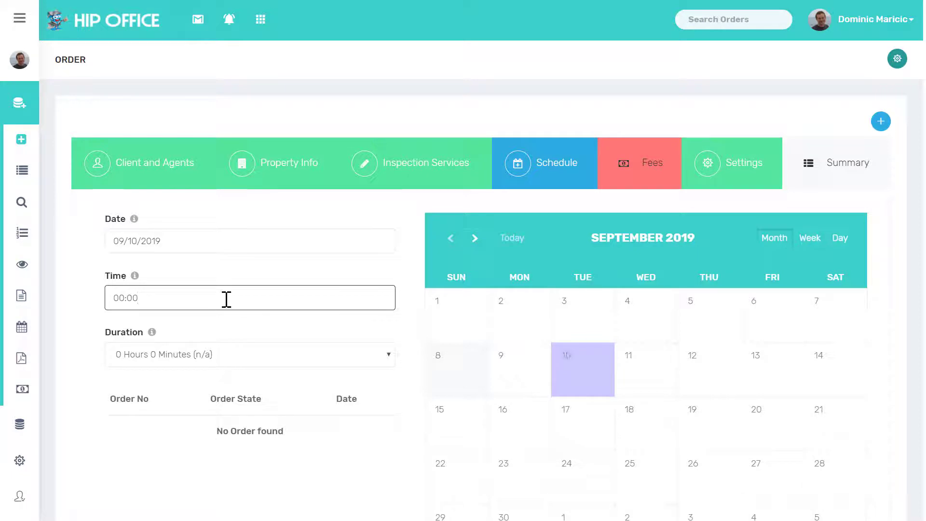
left_click(139, 293)
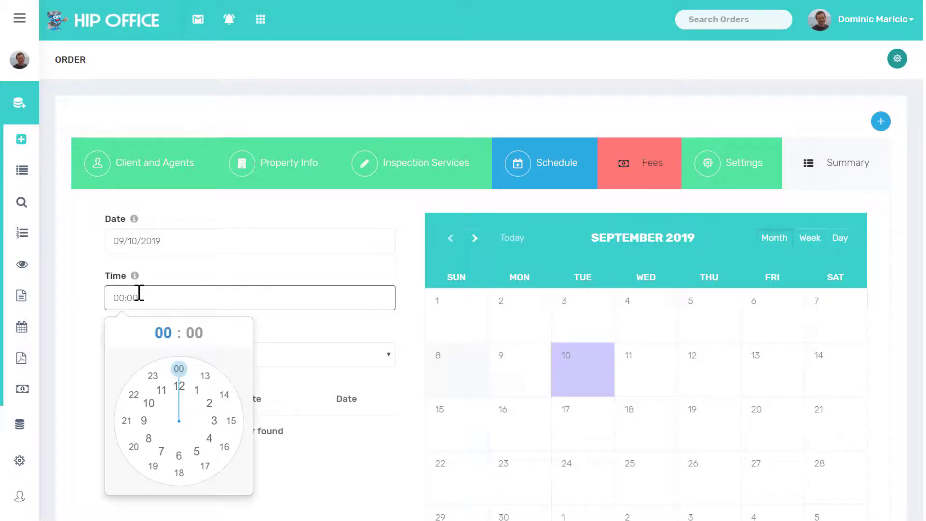
left_click(148, 438)
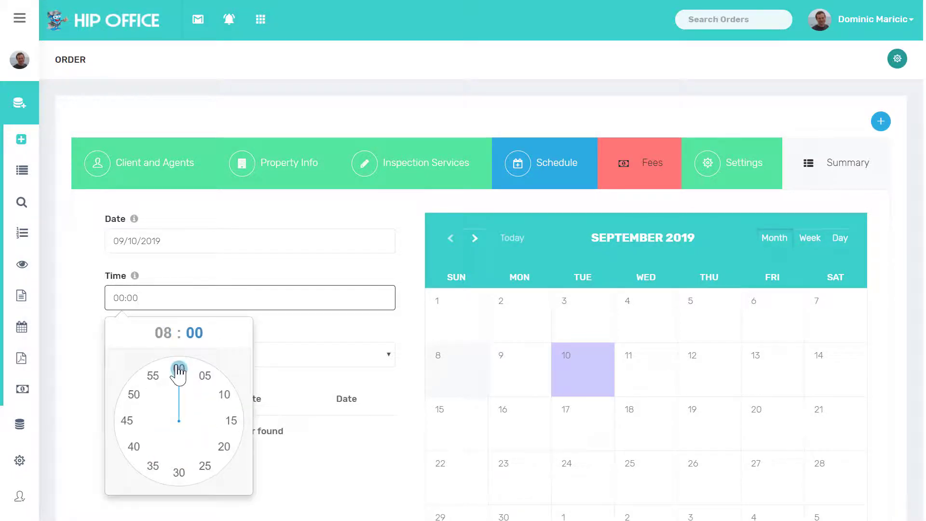
left_click(179, 370)
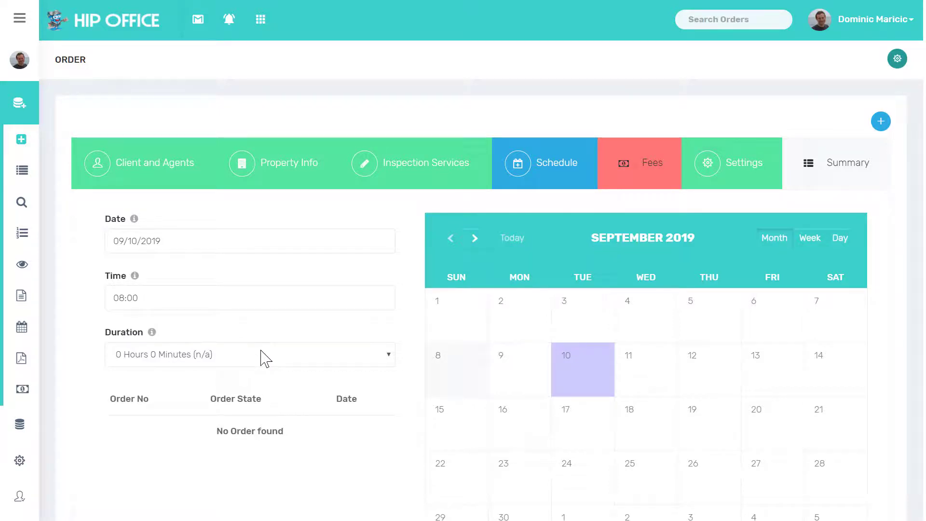
Step: Set the duration to 2 Hours 30 Minutes and submit the schedule
scroll(297, 361, "down", 2)
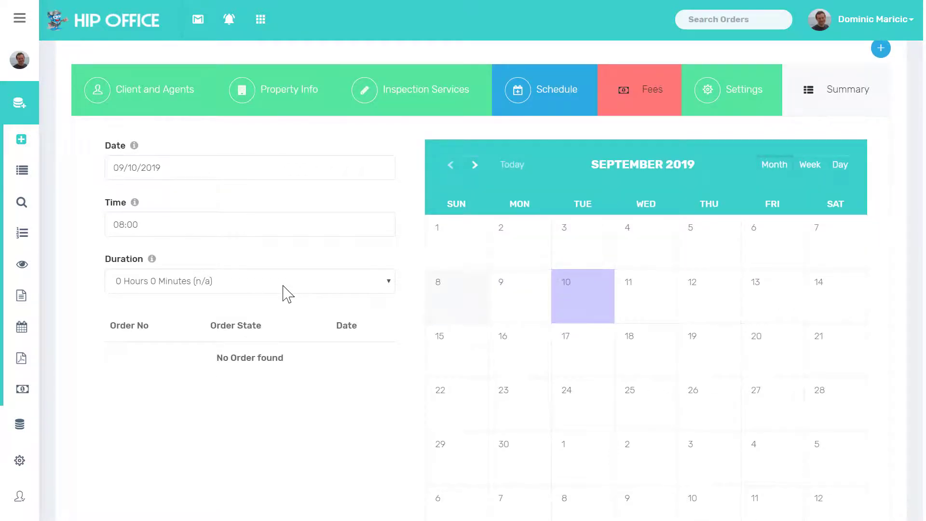
left_click(287, 285)
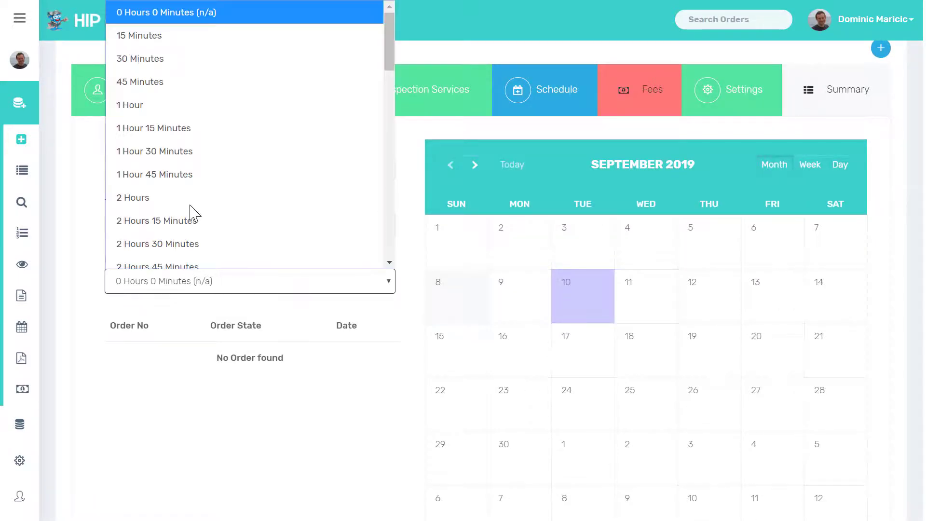
scroll(208, 232, "down", 1)
scroll(169, 196, "down", 2)
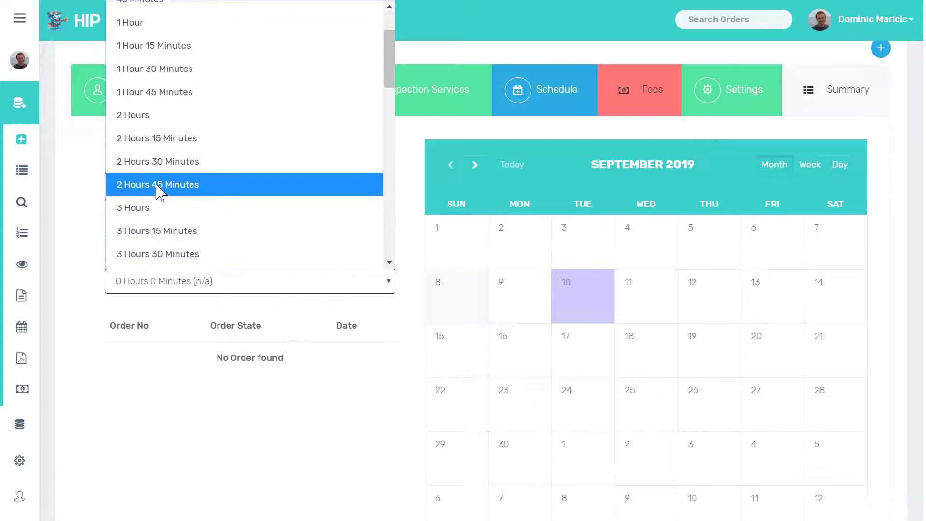
left_click(151, 165)
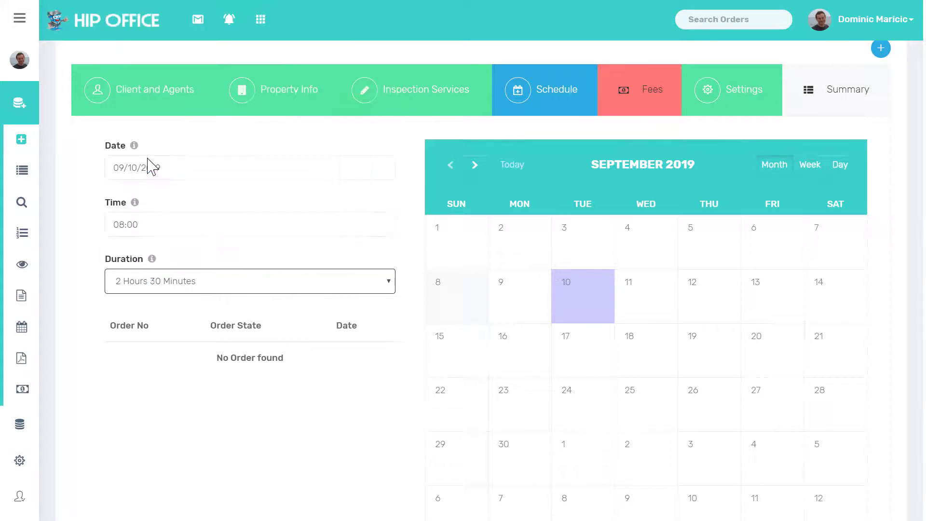
left_click(198, 323)
scroll(197, 322, "down", 1)
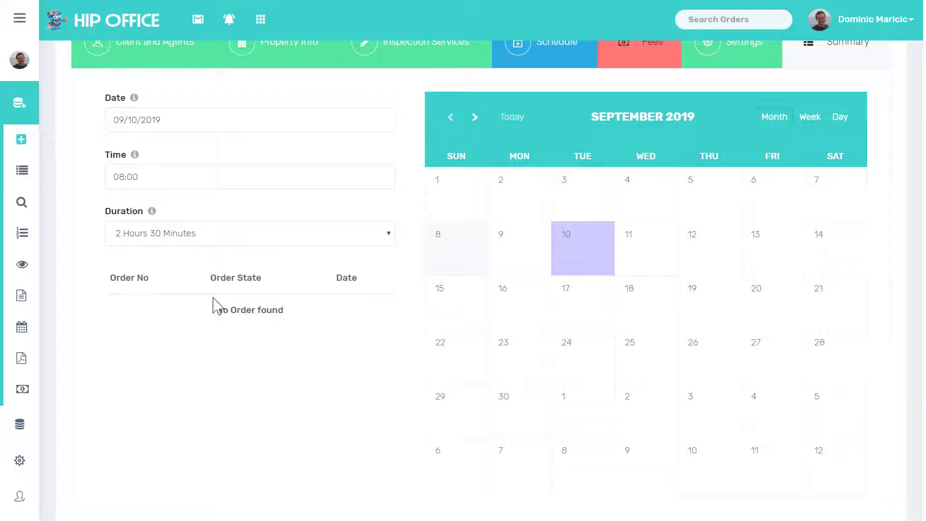
scroll(213, 298, "down", 3)
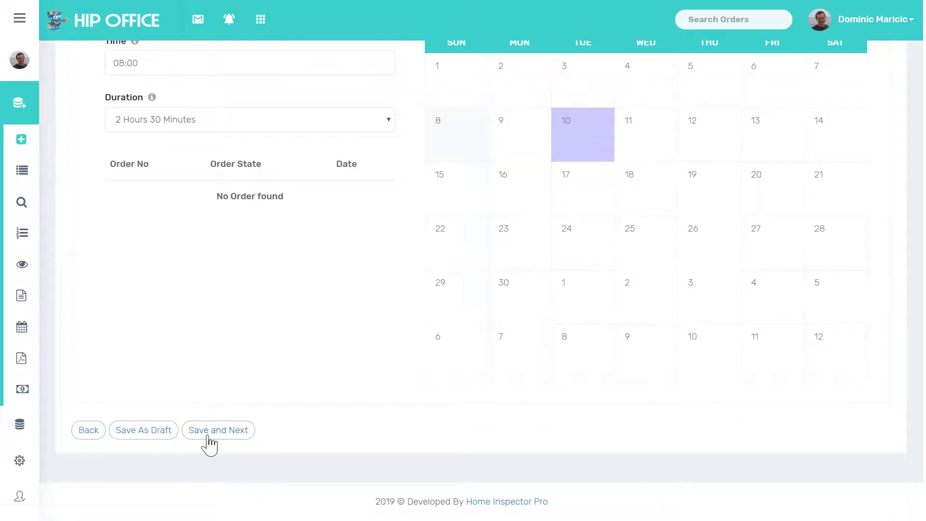
left_click(209, 436)
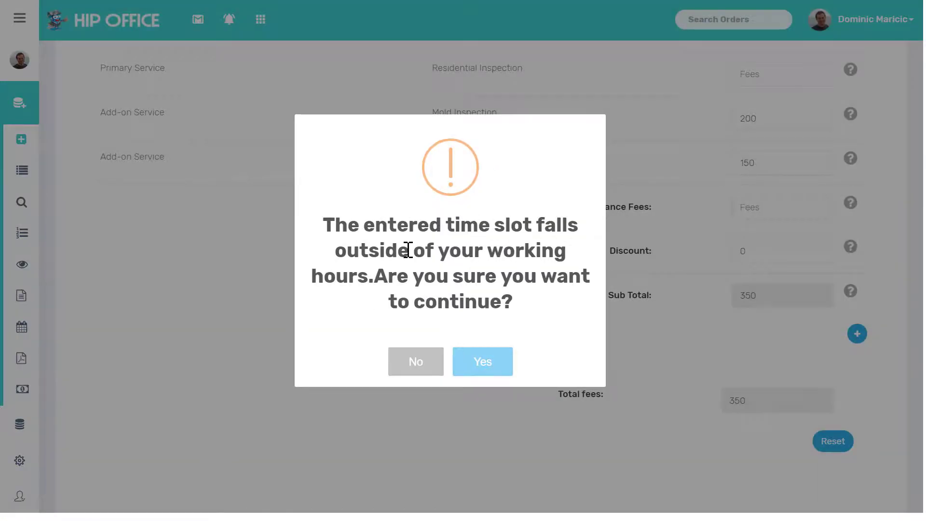
Step: Accept the out-of-hours slot and review fees of 300, 200 and 150 totalling 650
left_click(480, 362)
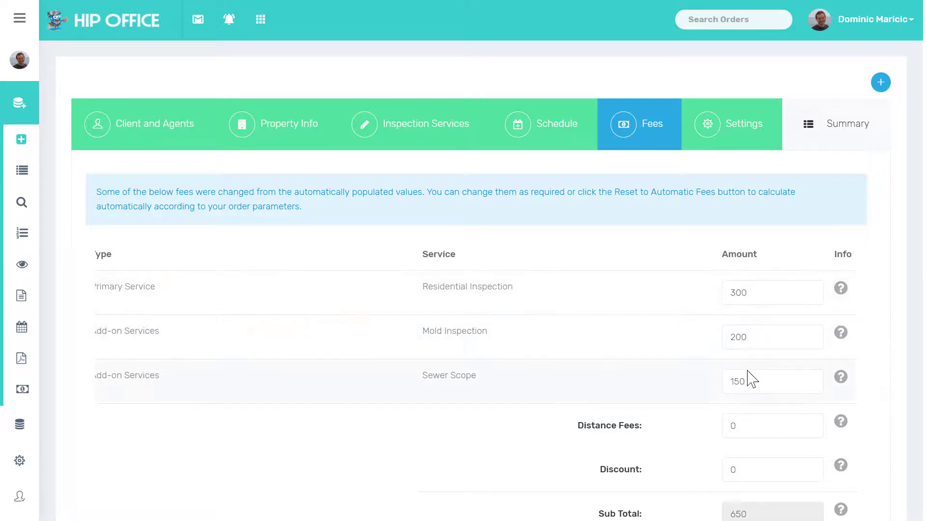
scroll(749, 379, "down", 4)
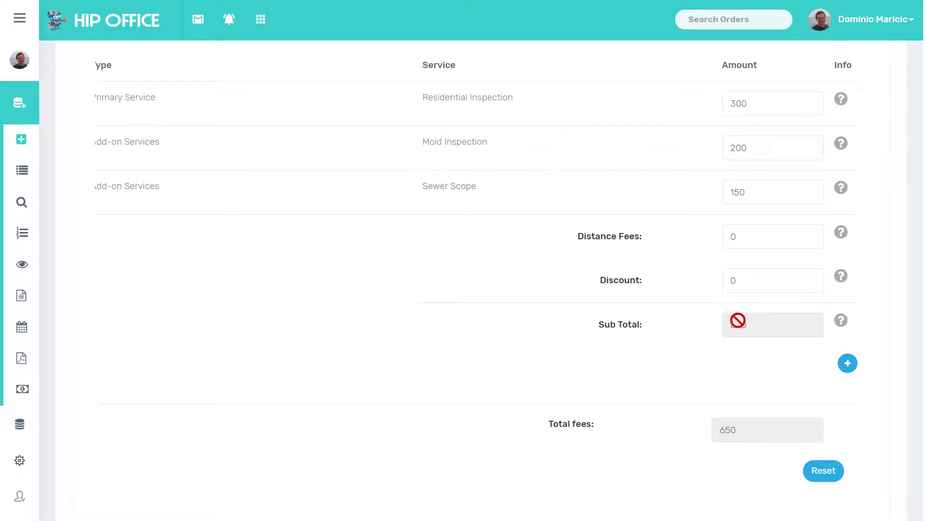
scroll(712, 398, "down", 3)
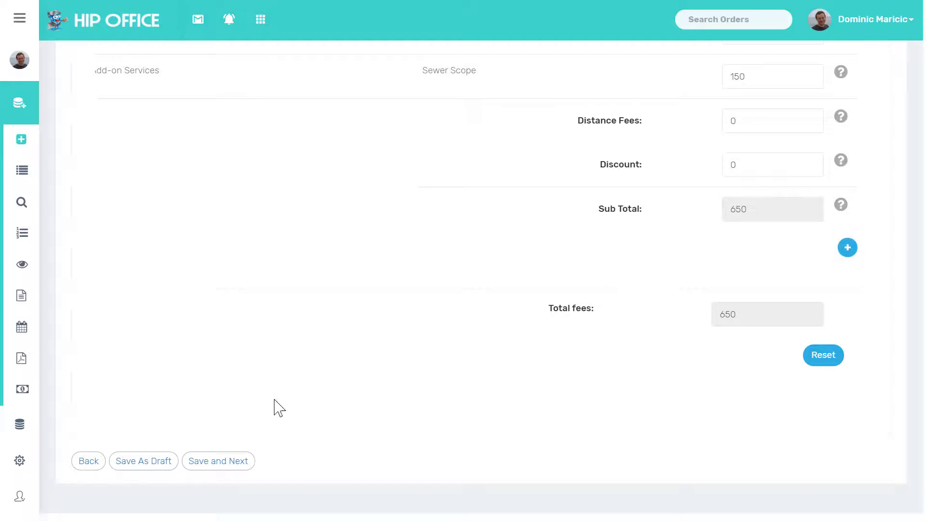
Step: Require online contract signing and online payment via a payment link
left_click(219, 462)
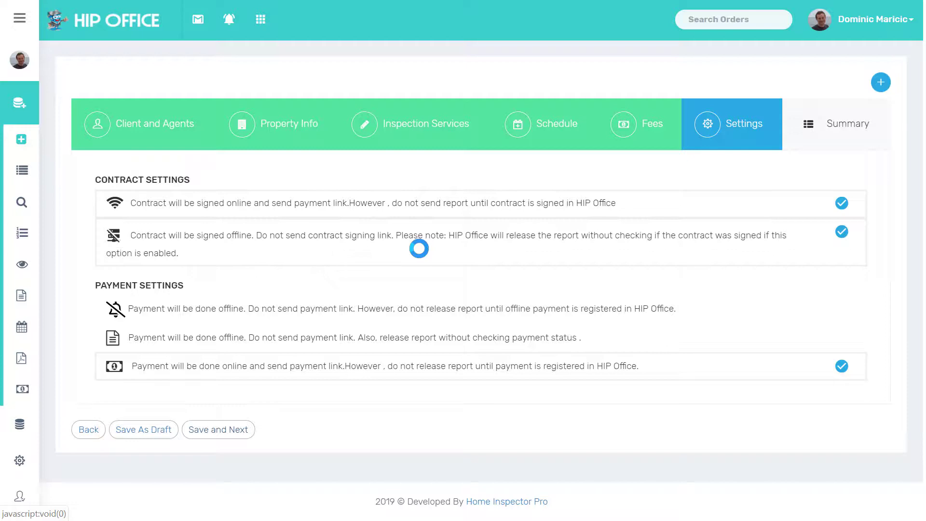
left_click(494, 223)
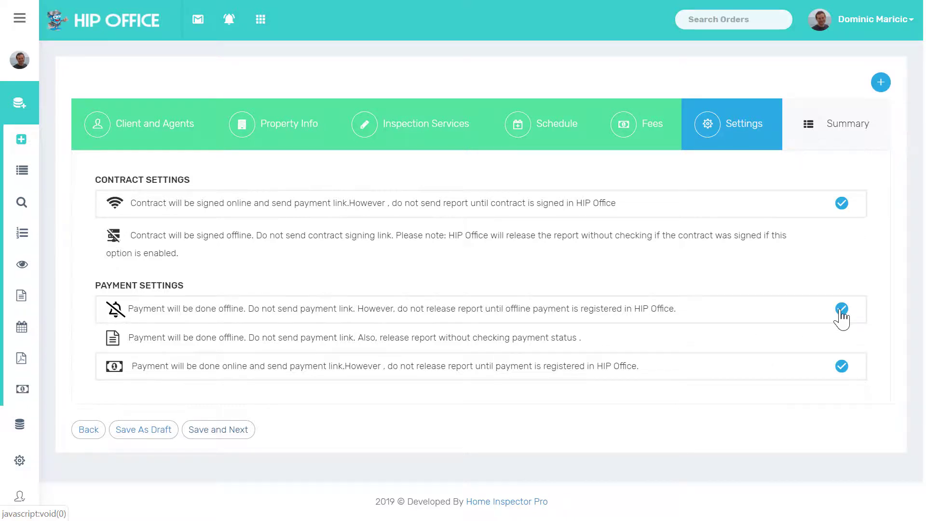
left_click(841, 316)
left_click(829, 351)
left_click(826, 379)
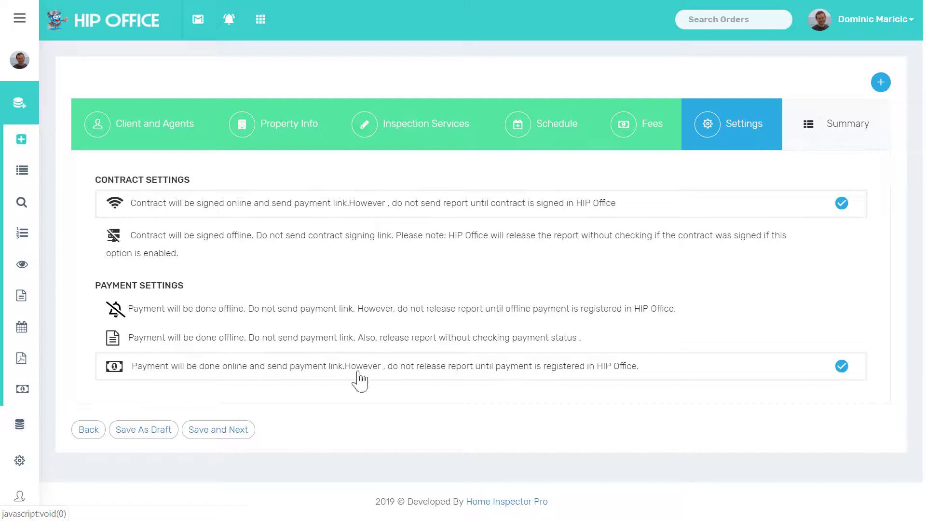
Step: Open the order summary and review schedule, clients, agents, fees and settings
left_click(204, 435)
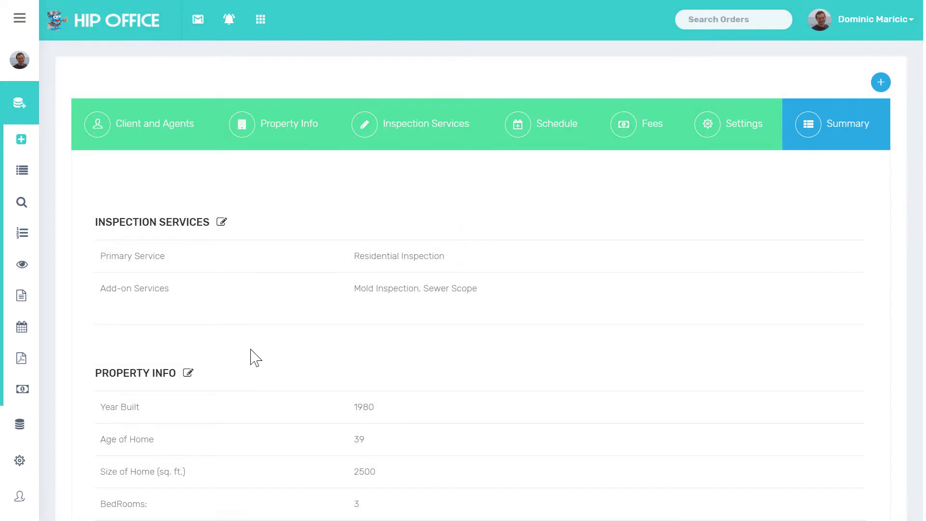
scroll(289, 299, "down", 1)
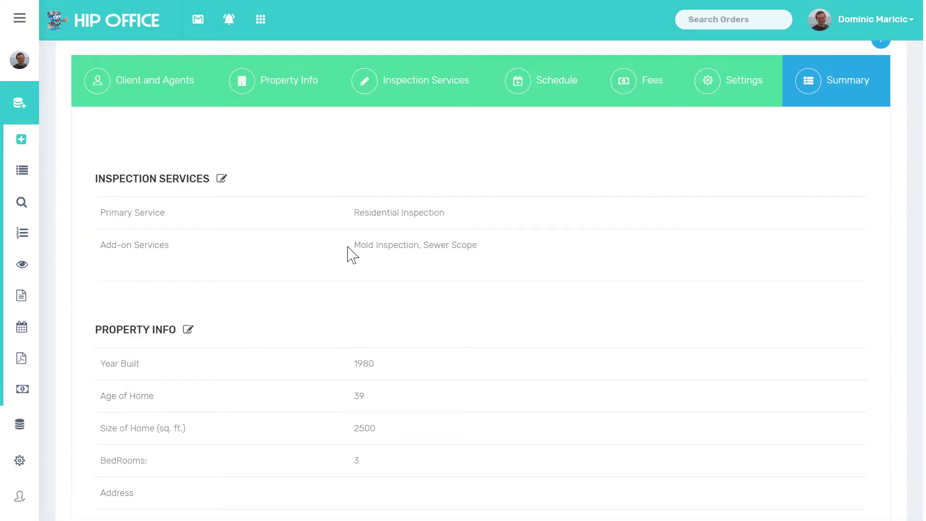
scroll(383, 280, "down", 3)
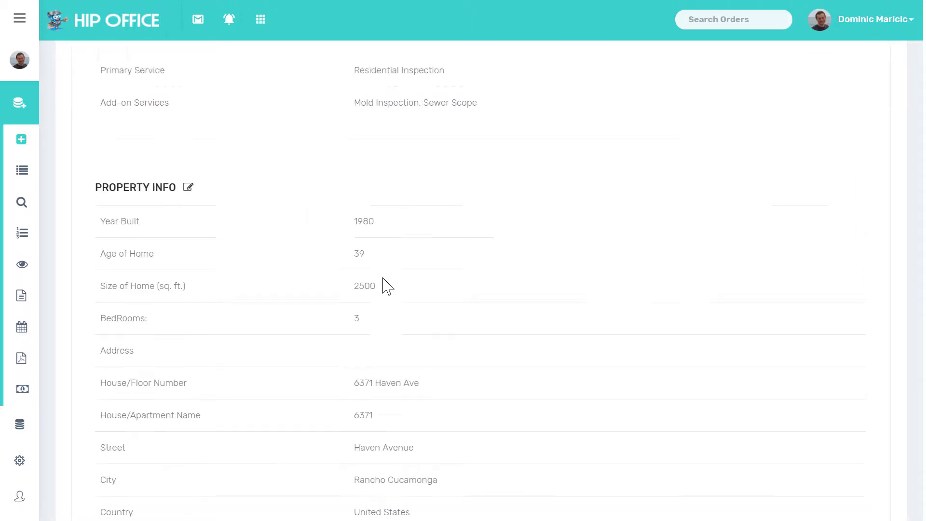
scroll(379, 260, "down", 1)
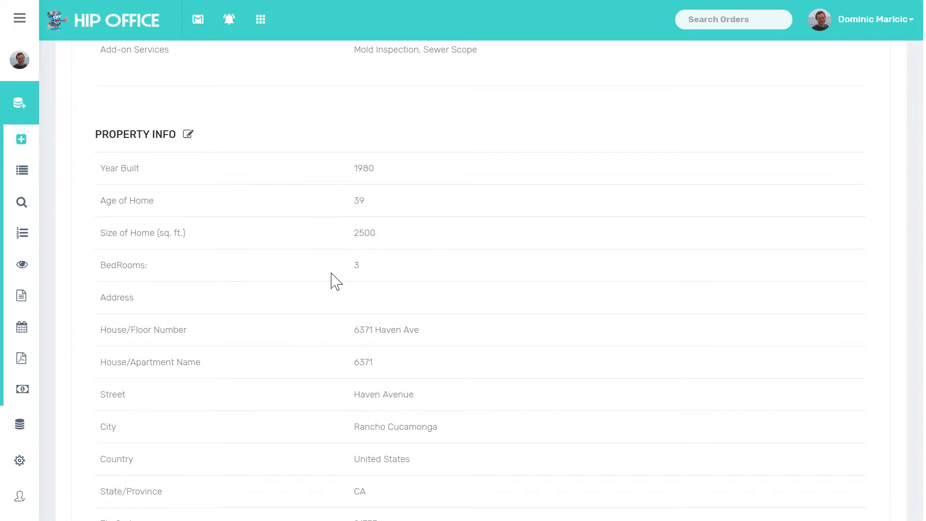
scroll(332, 280, "down", 3)
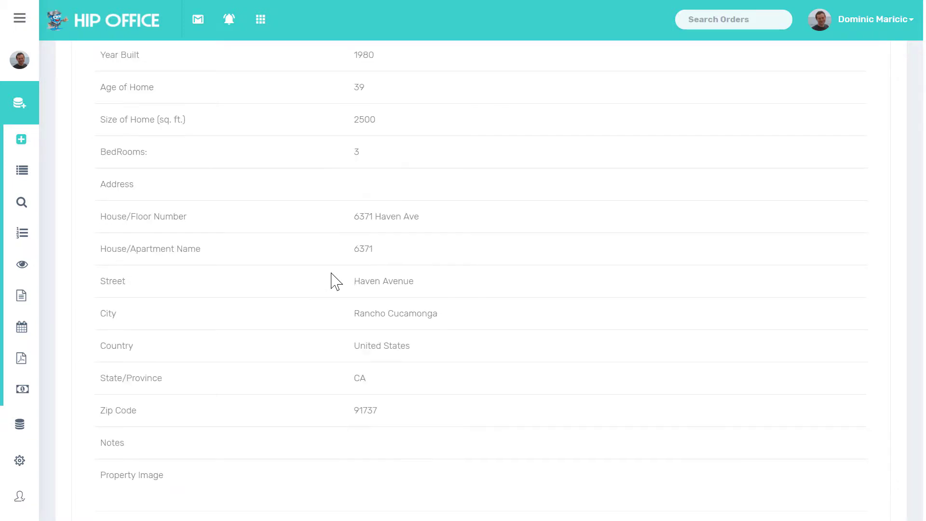
scroll(326, 174, "down", 1)
scroll(325, 174, "down", 3)
scroll(326, 174, "up", 2)
scroll(325, 174, "down", 7)
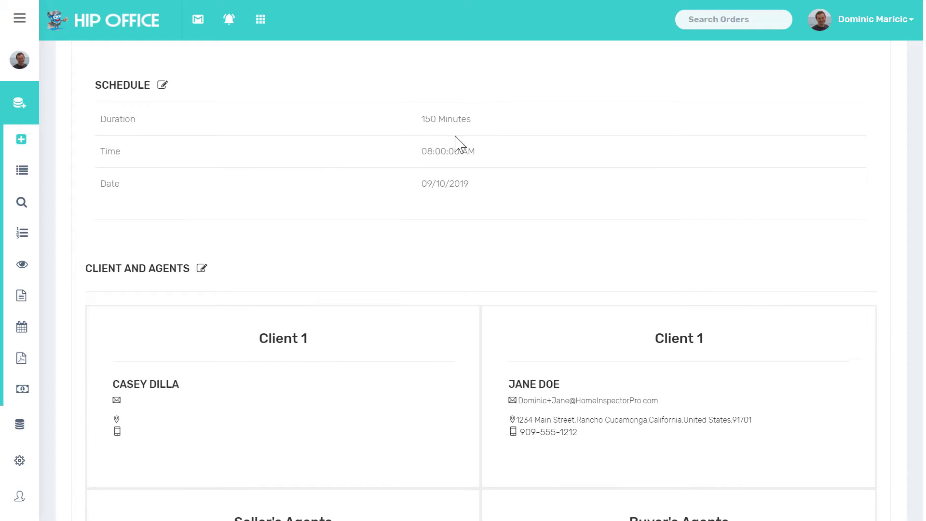
scroll(409, 227, "down", 1)
scroll(409, 227, "down", 5)
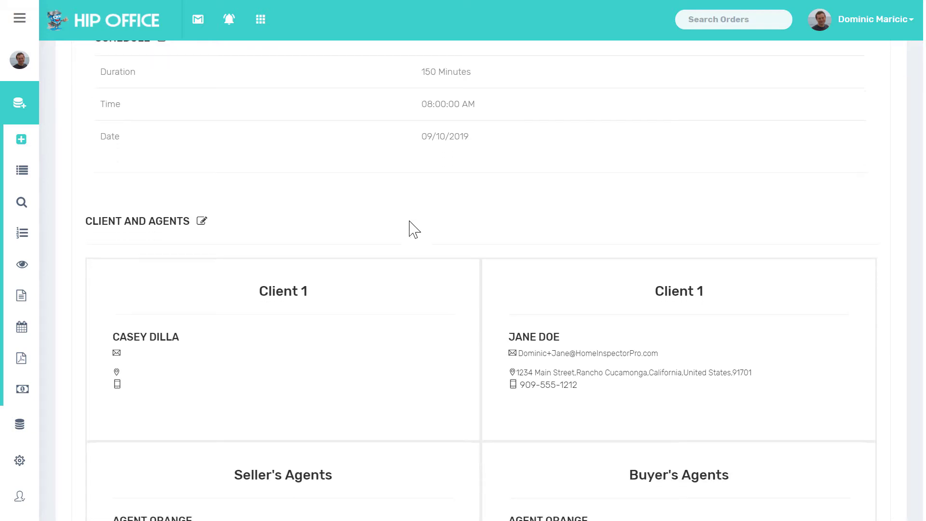
scroll(410, 227, "down", 7)
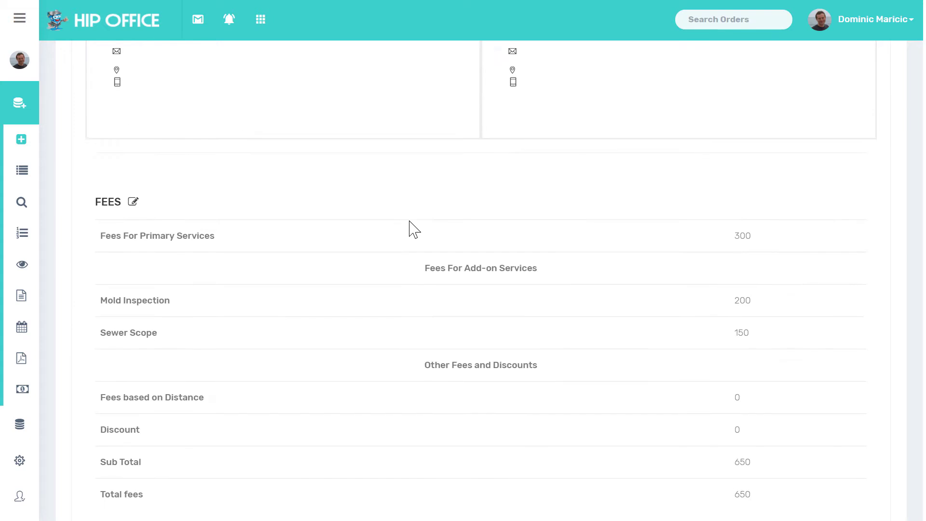
scroll(409, 227, "down", 5)
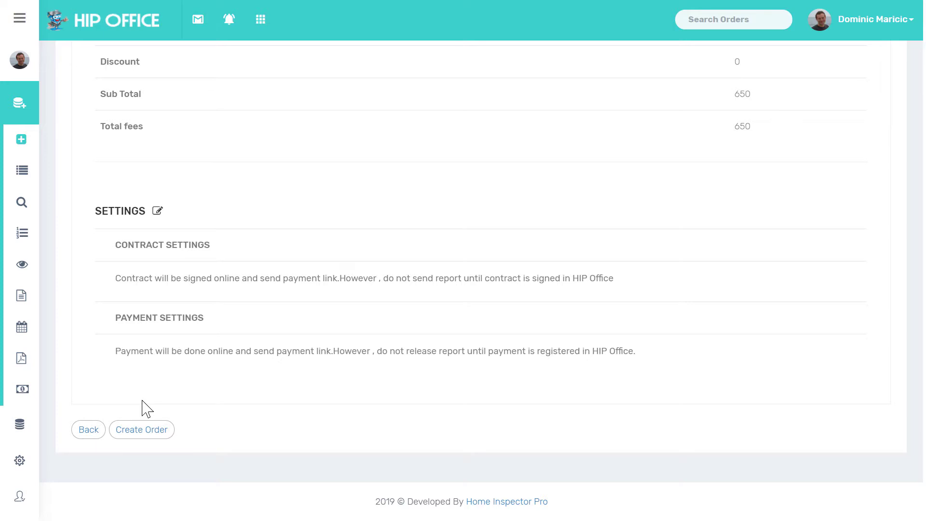
Step: Create the order and confirm saving it
left_click(140, 431)
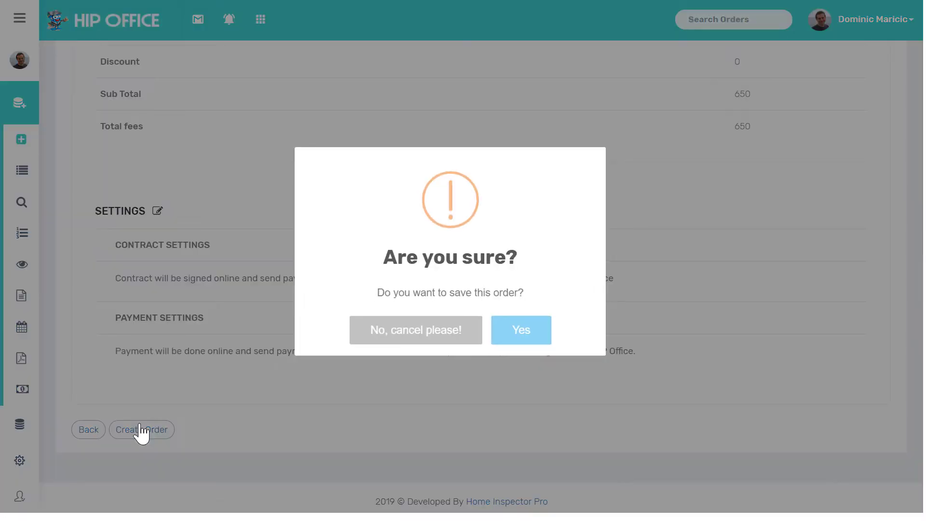
left_click(529, 333)
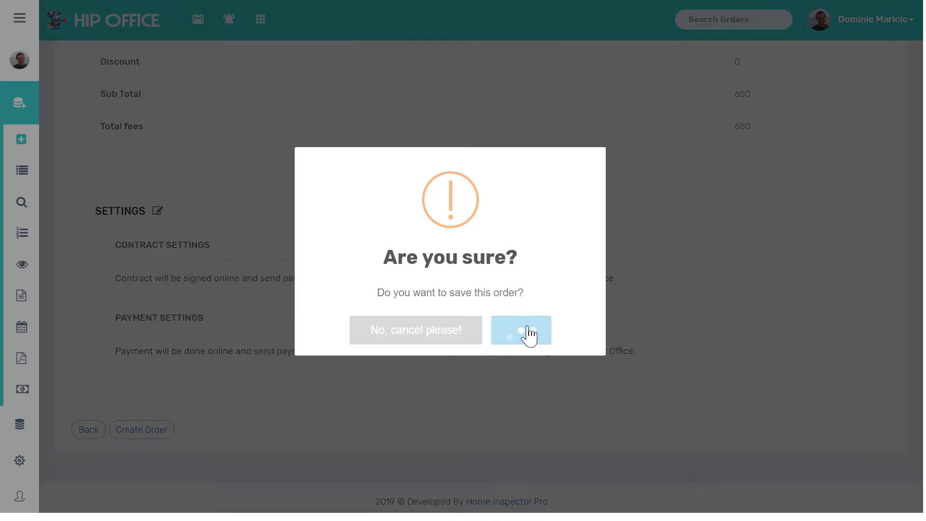